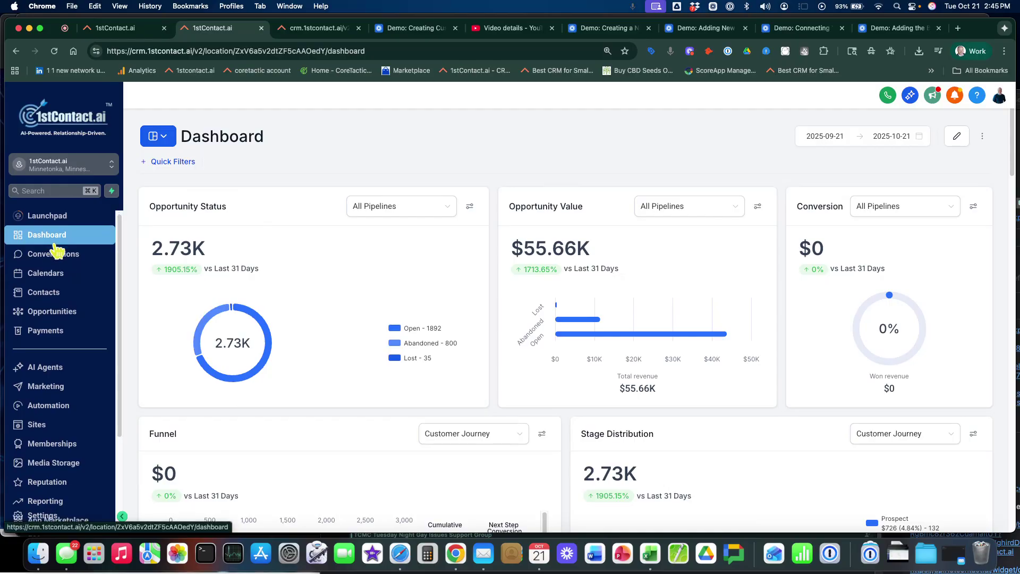
Open the Integrations page in the account's settings
scroll(55, 252, down, 3)
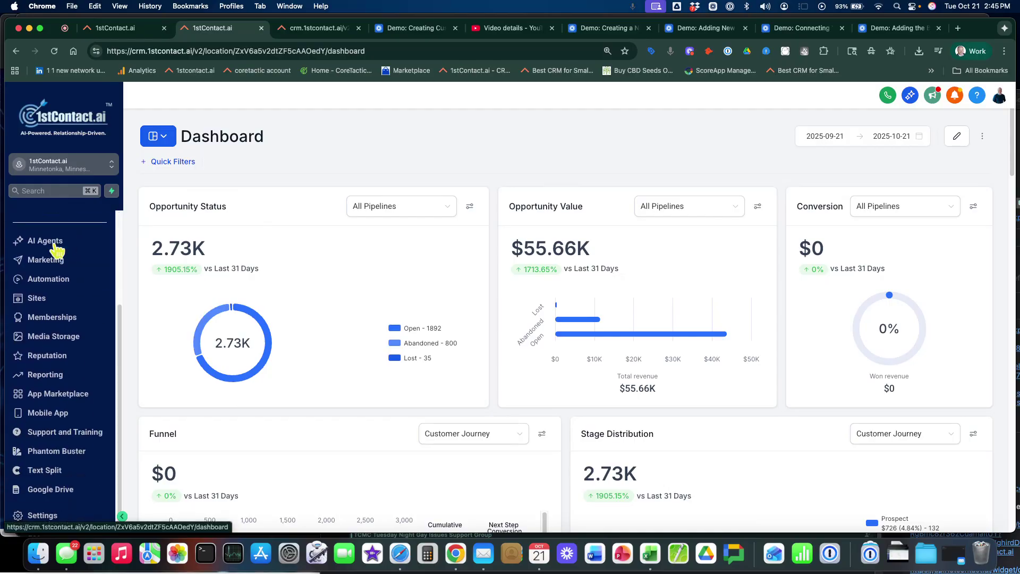
click(50, 521)
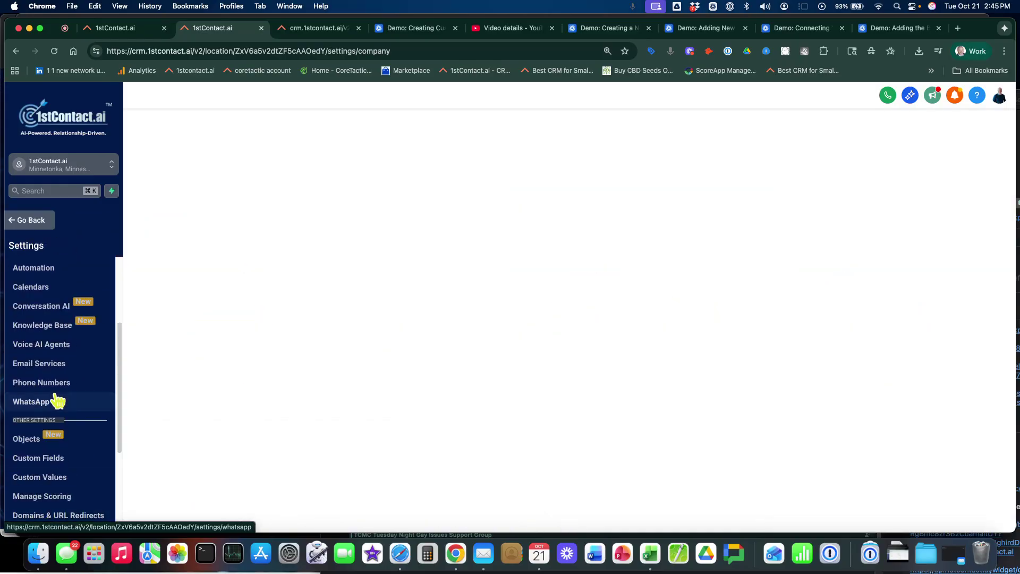
scroll(32, 414, up, 3)
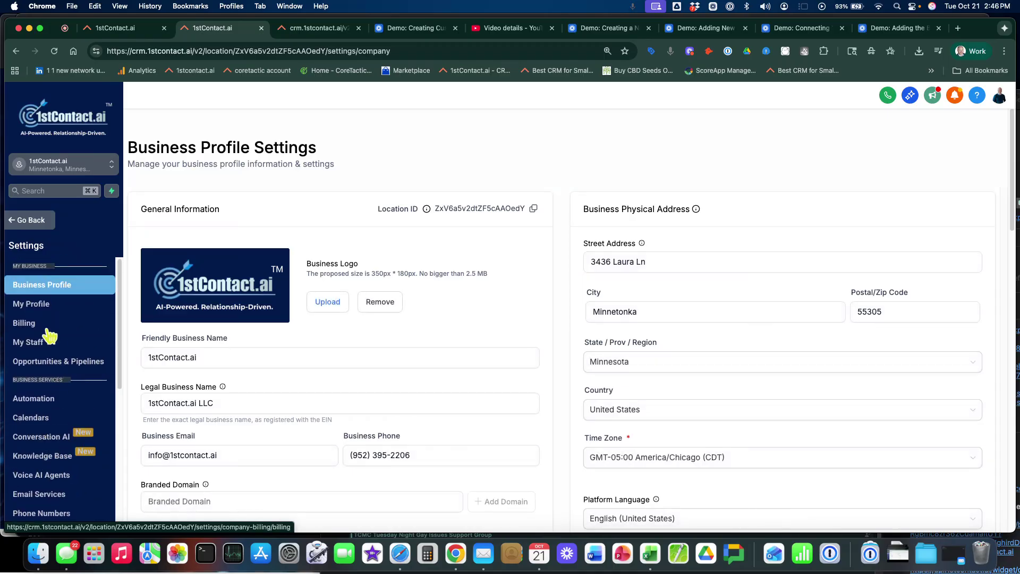
scroll(46, 439, down, 10)
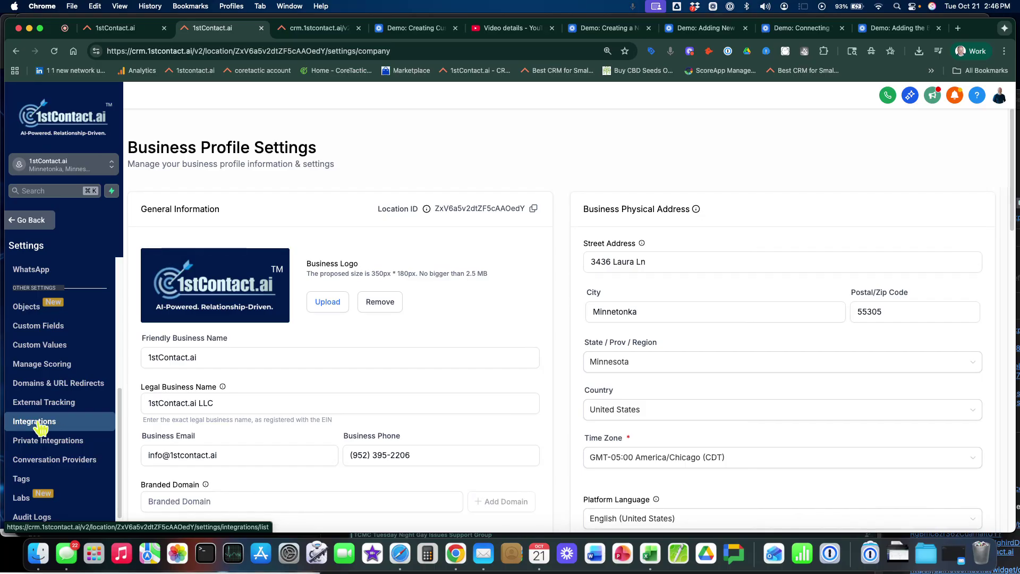
click(46, 423)
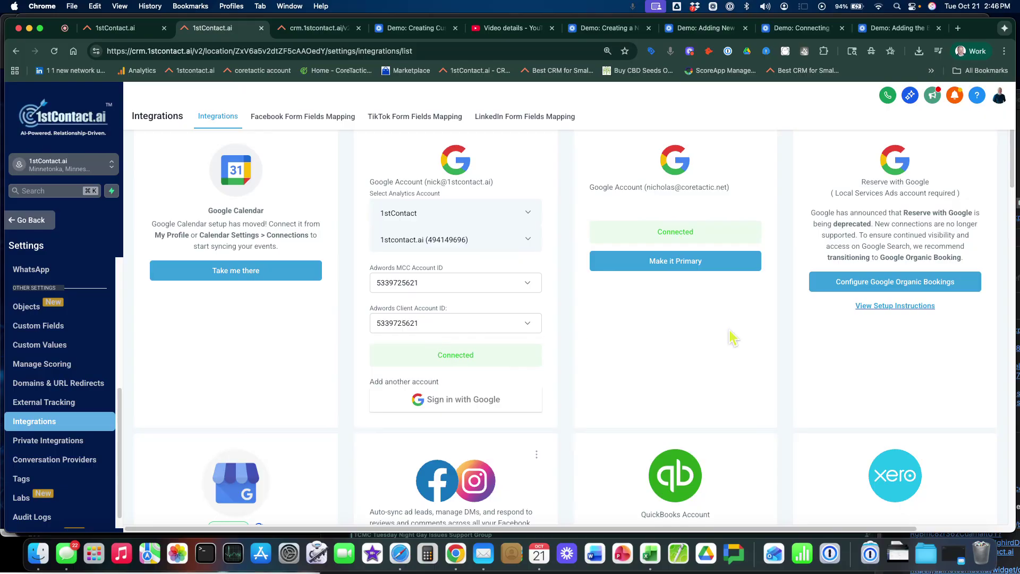
Connect the selected Google Business Profile page, 1stContact.ai LLC - Minnetonka, MN, confirm the selection, and return to all integrations
scroll(729, 337, down, 1)
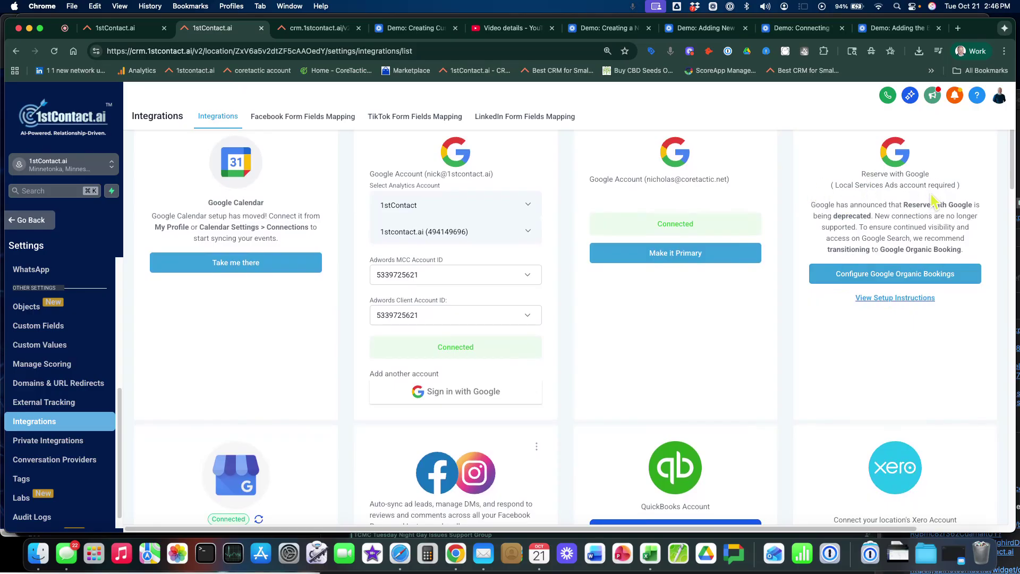
scroll(735, 303, down, 5)
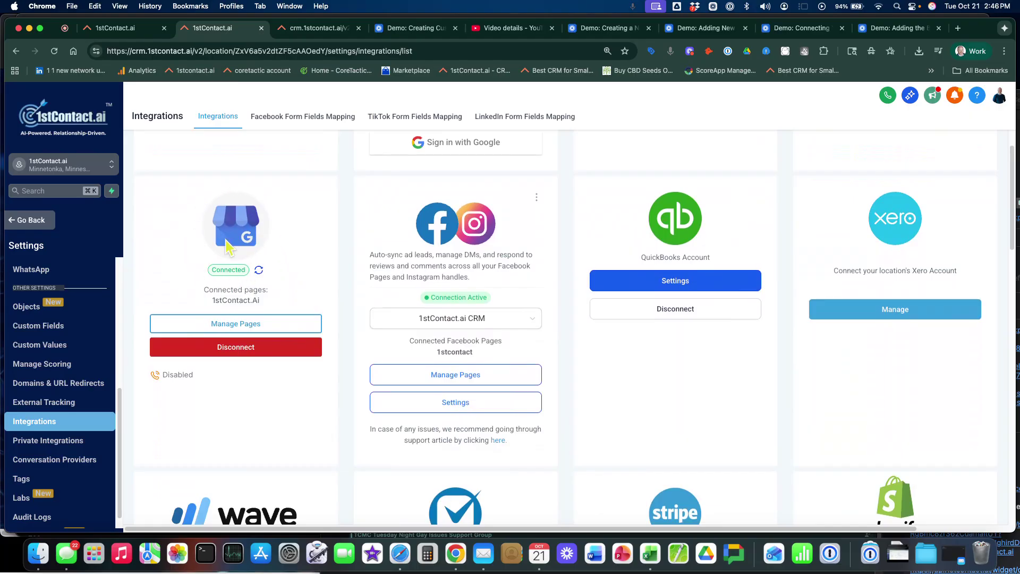
click(237, 327)
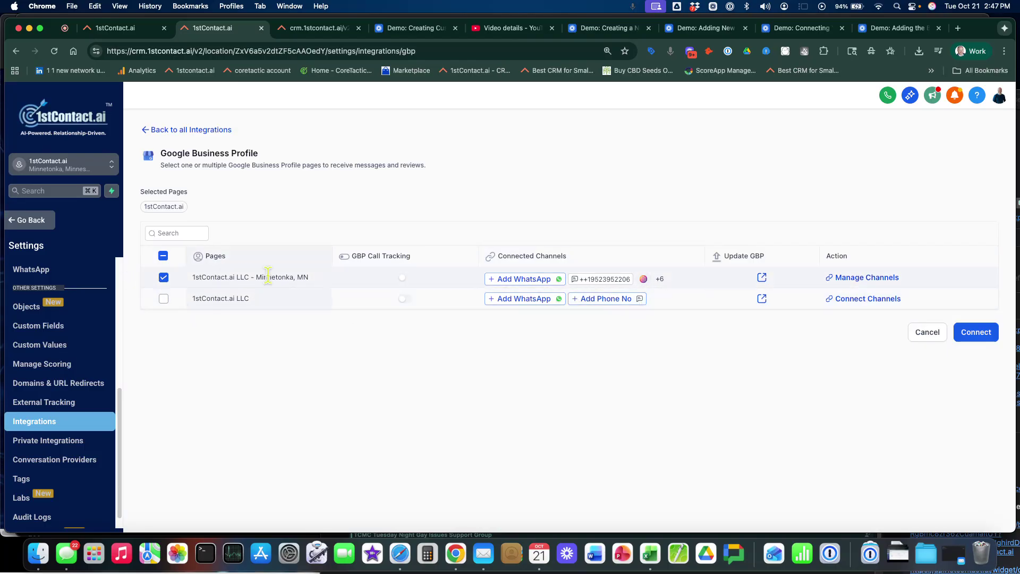
click(976, 332)
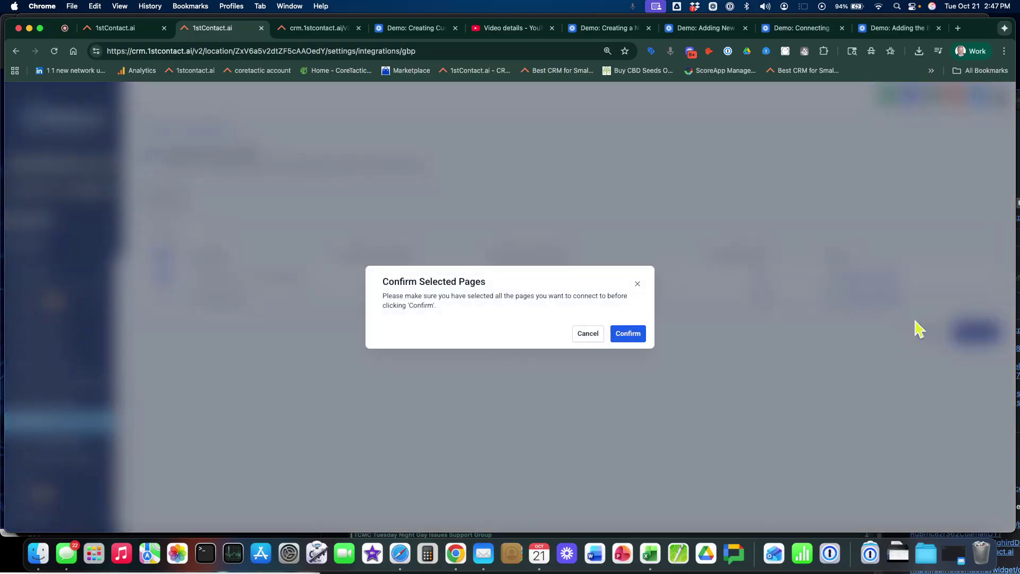
click(629, 333)
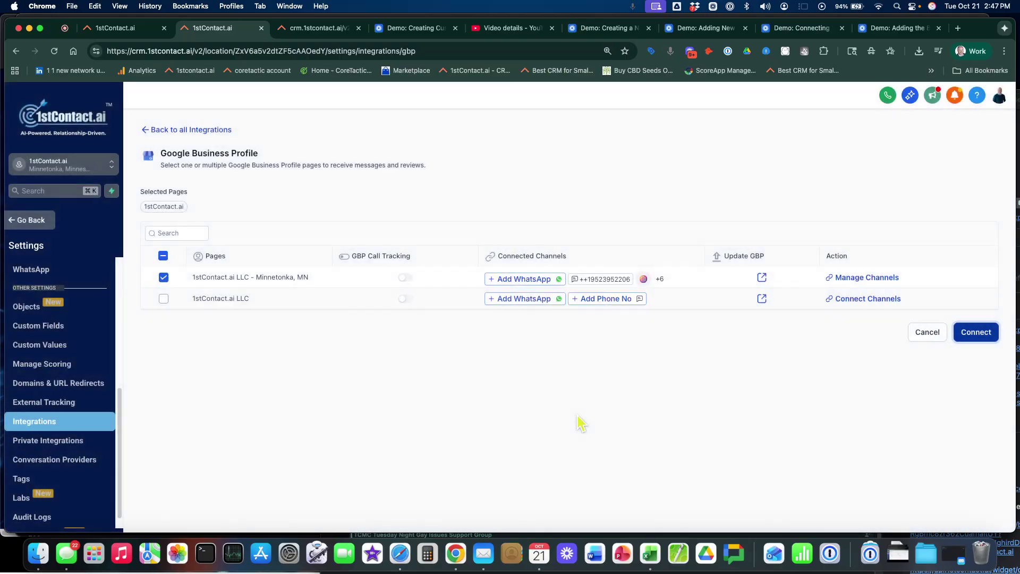
click(180, 131)
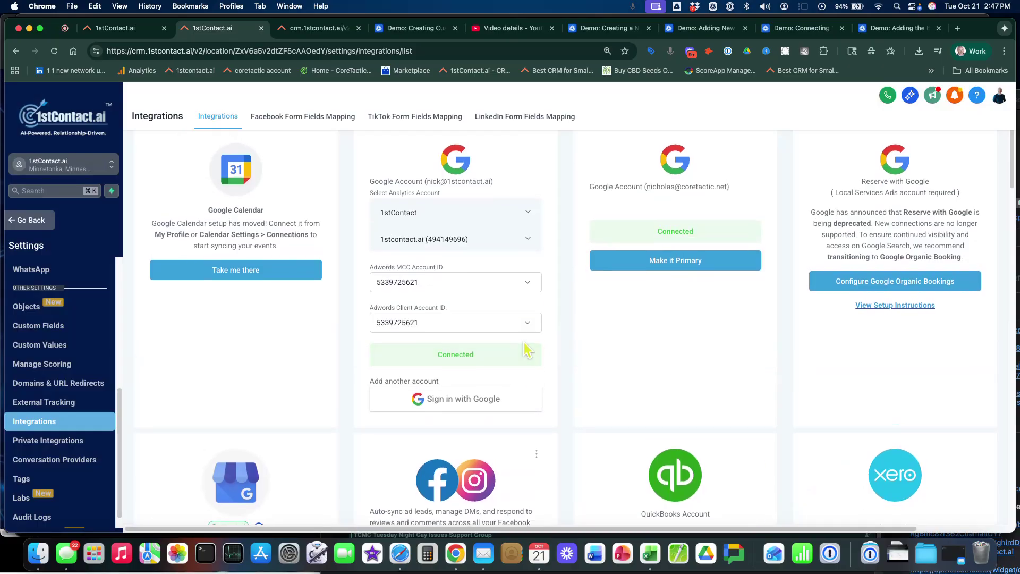
Add the Better Up Now page to the Facebook and Instagram lead sync with New Leads as its sync time
scroll(526, 351, down, 5)
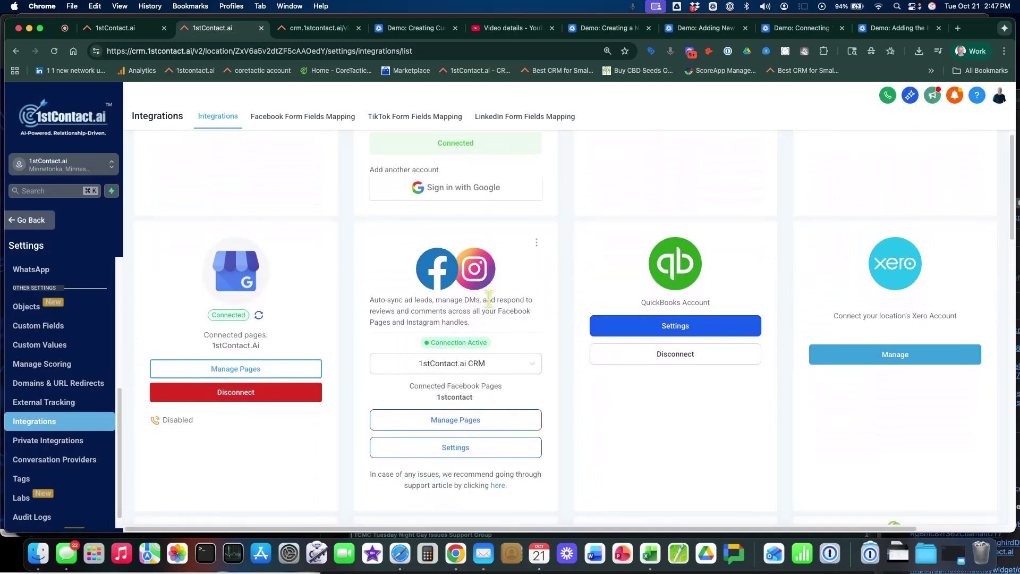
scroll(519, 295, down, 2)
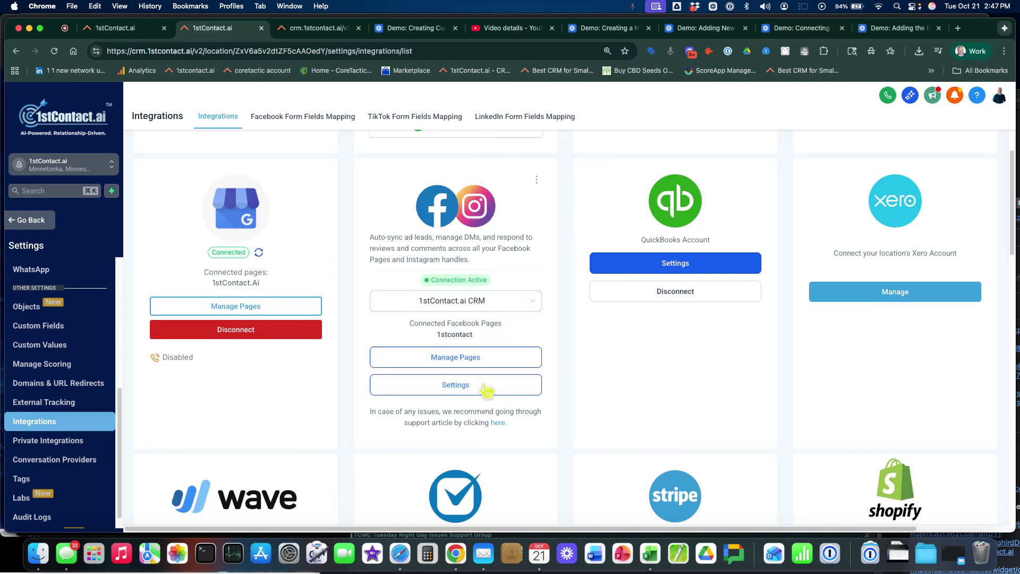
click(455, 366)
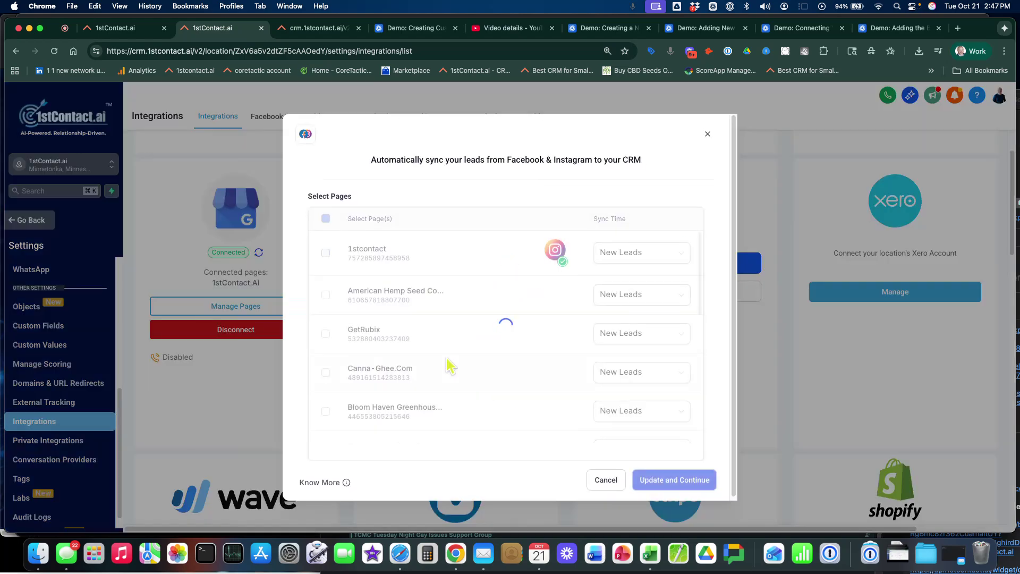
scroll(419, 380, down, 5)
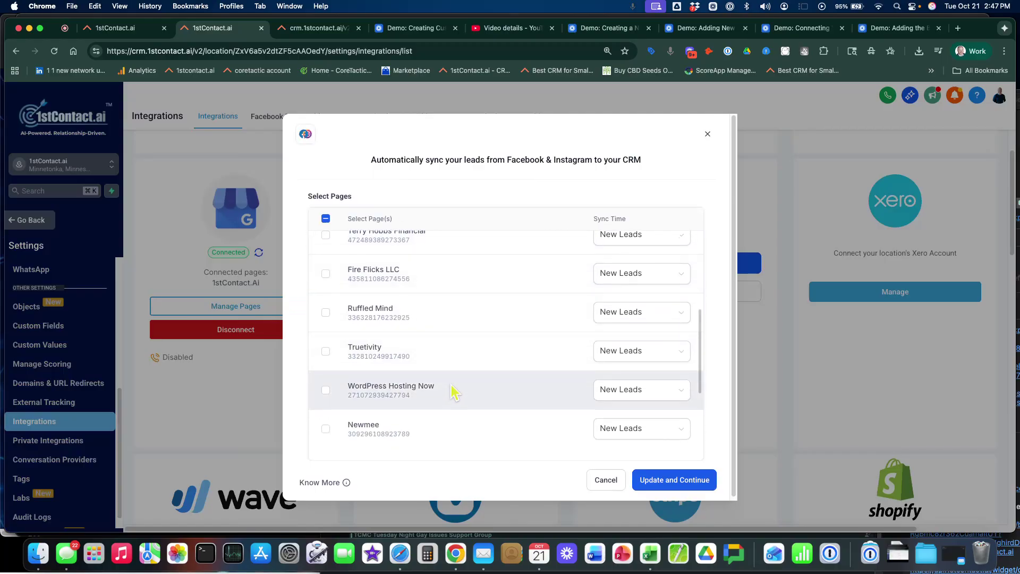
scroll(455, 391, down, 3)
scroll(452, 390, down, 1)
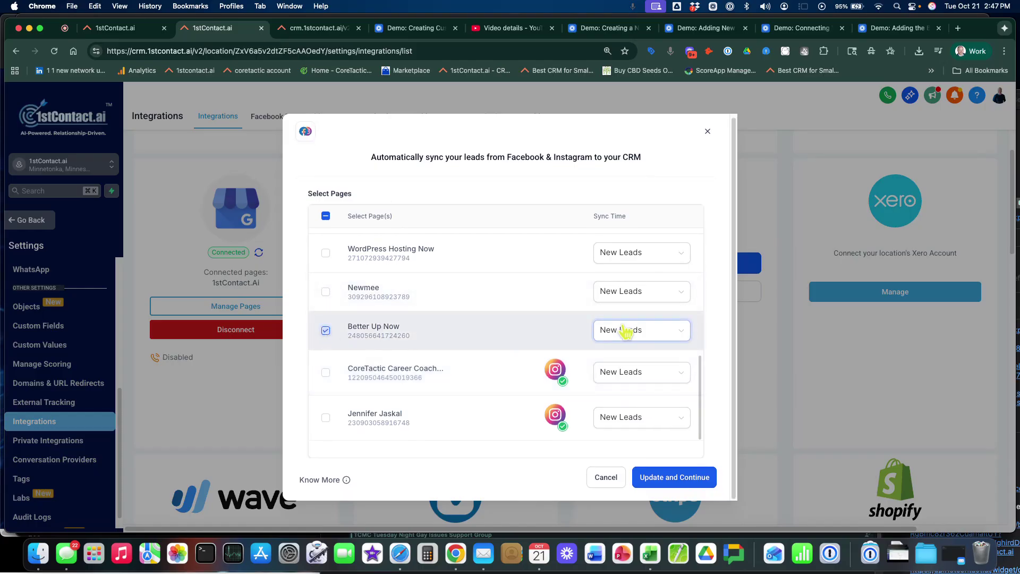
click(691, 481)
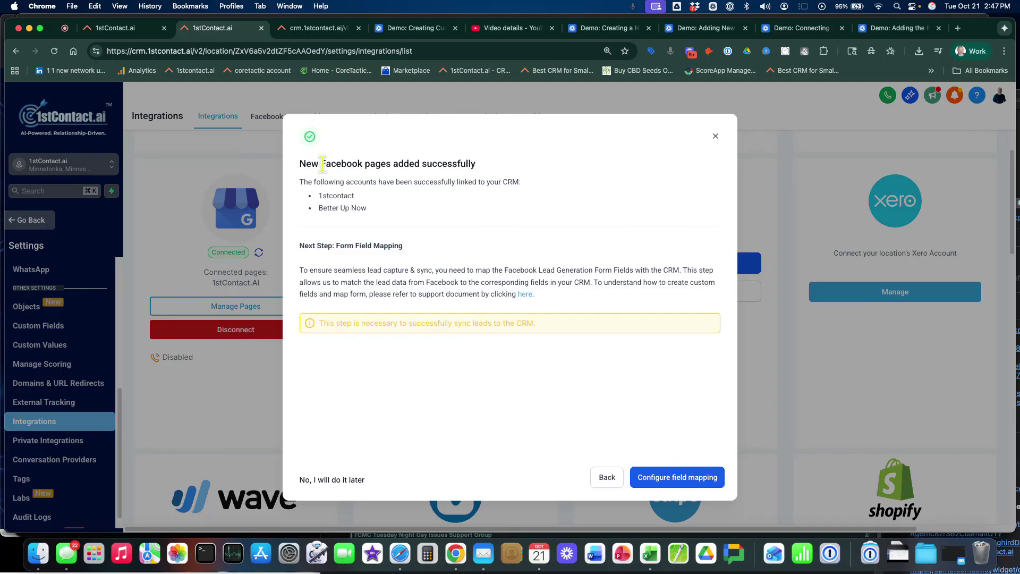
Confirm the field mapping of 1stcontact's Aug 15, 2025 Facebook form, with Full name mapped to Full name and Email to Email
click(674, 483)
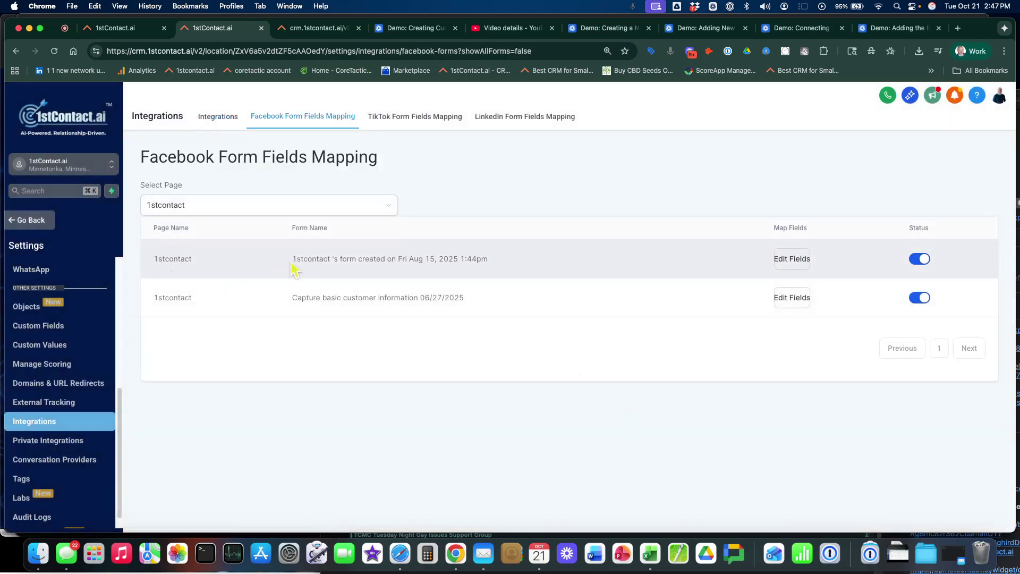
drag(293, 261, 474, 261)
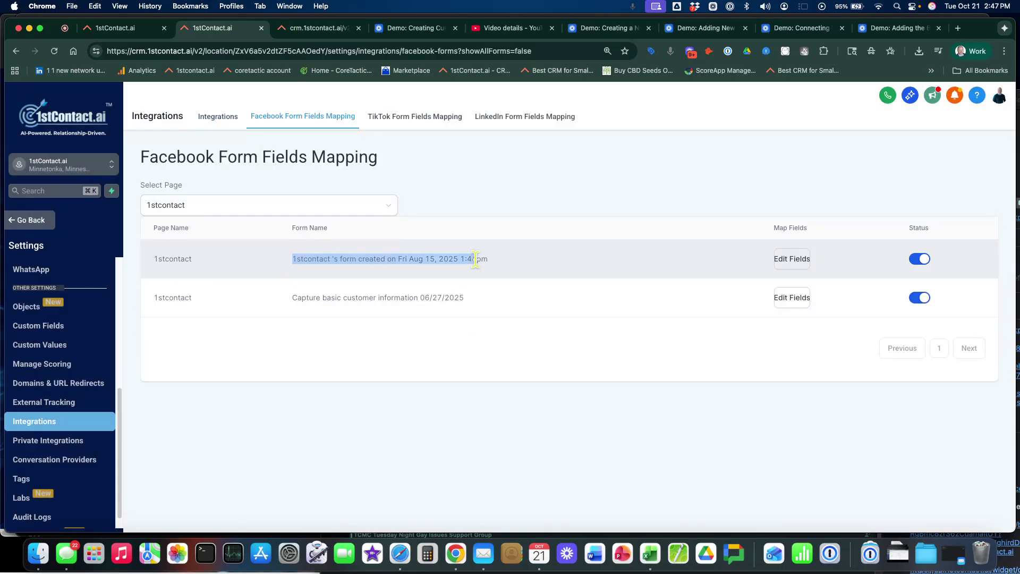
click(789, 265)
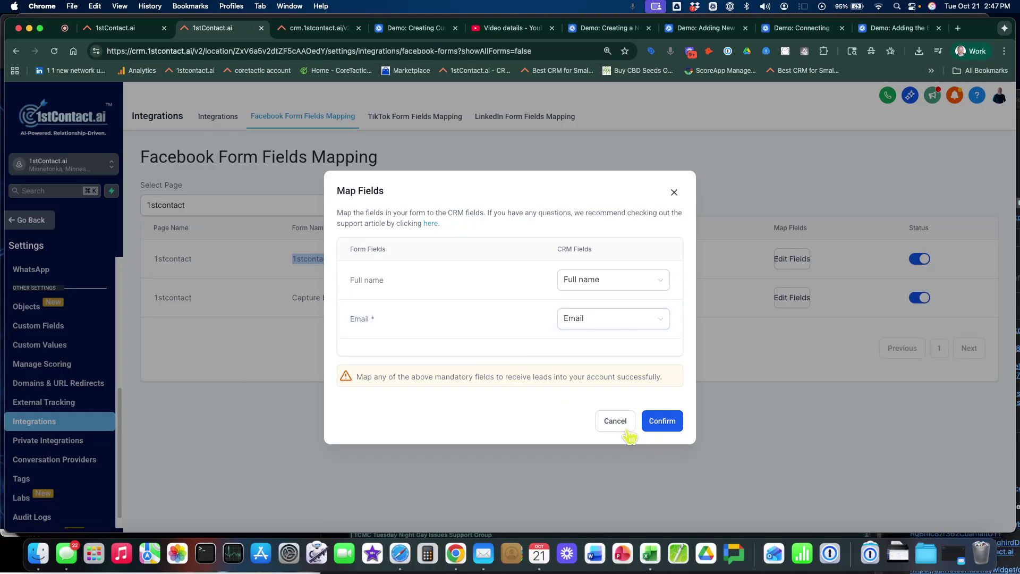
click(662, 434)
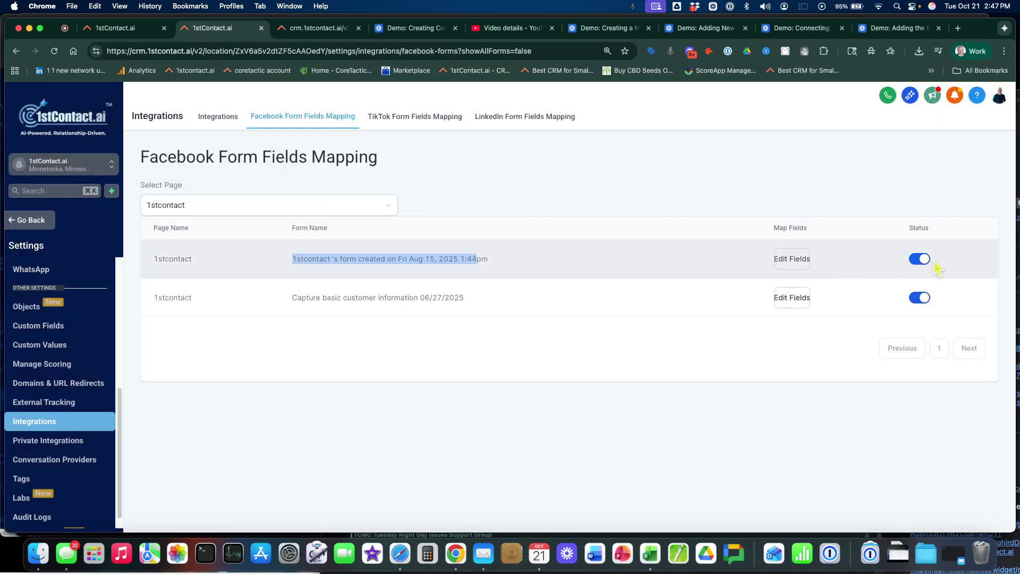
Return to the integrations list and review the available services, from QuickBooks, Stripe and Shopify through WhatsApp, Google Contacts and Typeform
click(210, 121)
scroll(468, 292, down, 1)
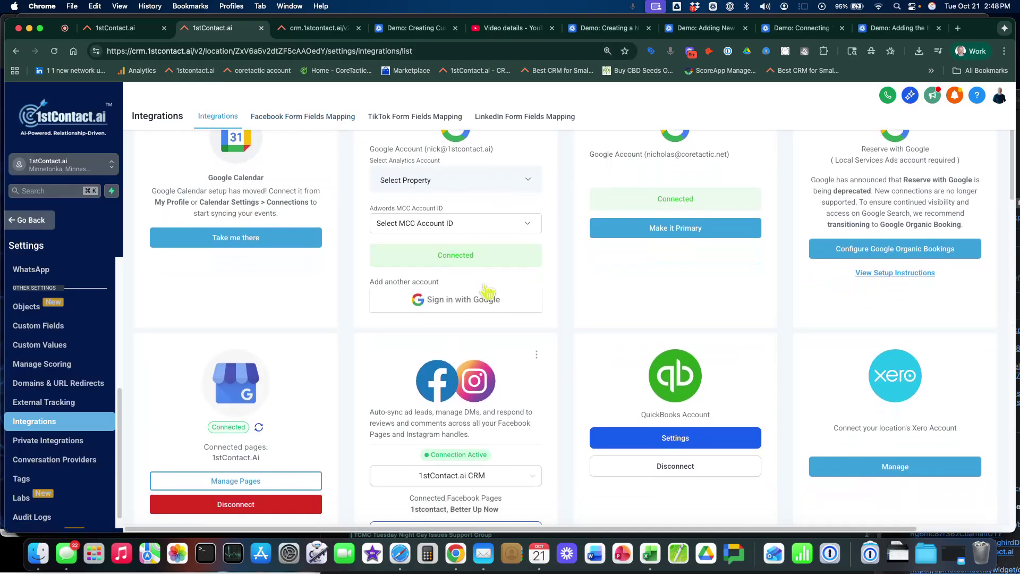
scroll(487, 291, down, 3)
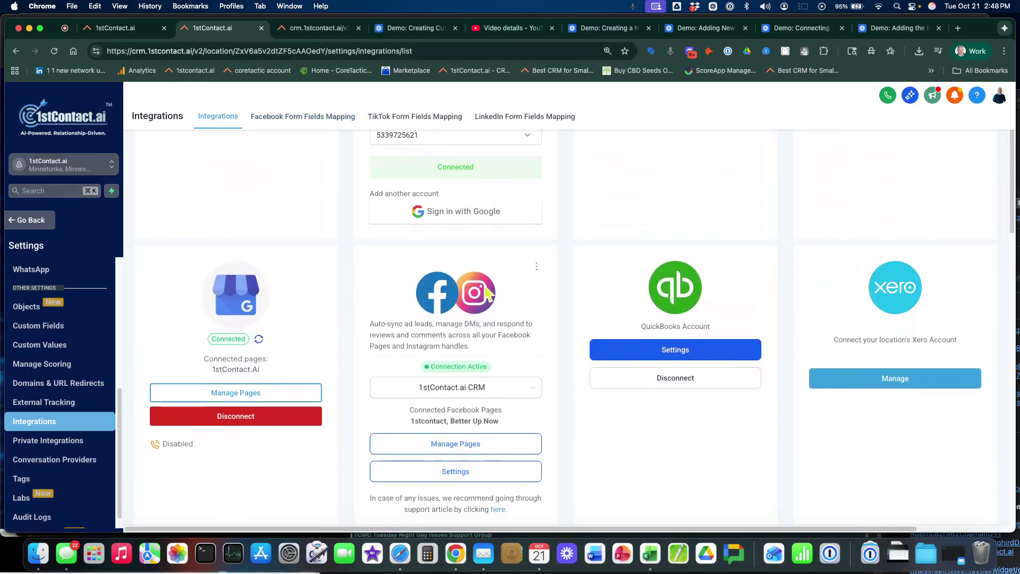
drag(643, 322, 710, 322)
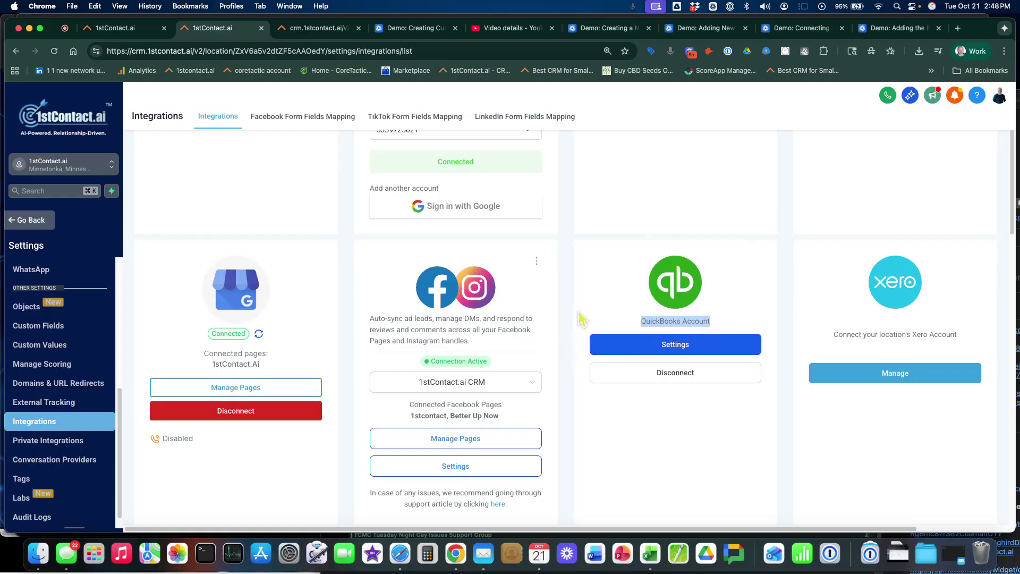
scroll(584, 318, down, 1)
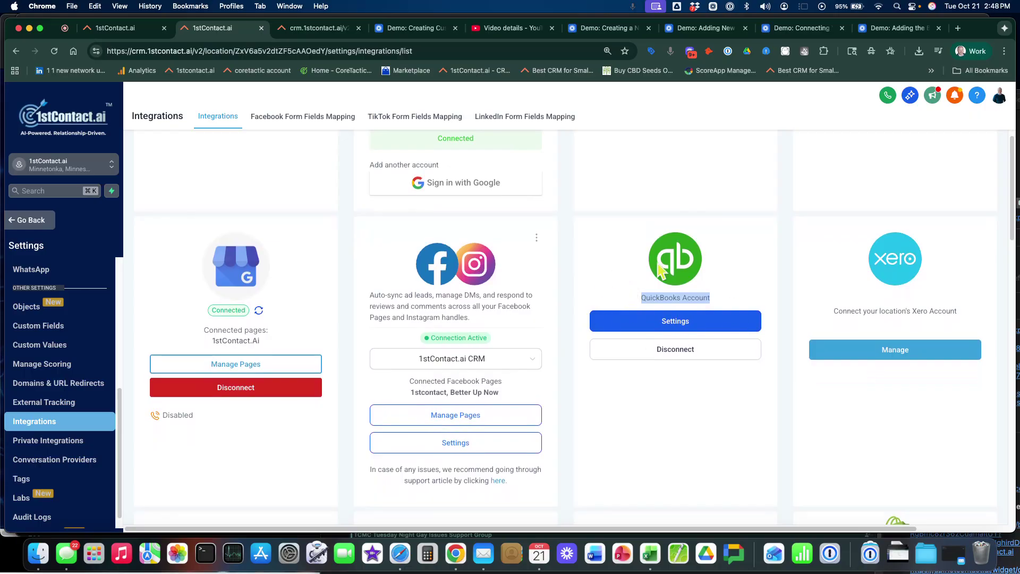
scroll(674, 371, down, 5)
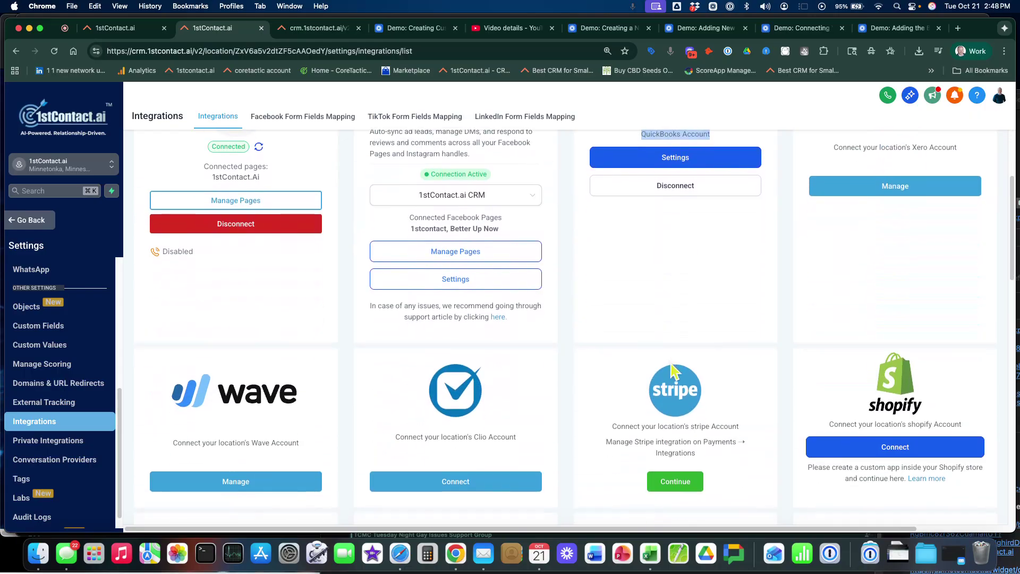
scroll(672, 370, down, 2)
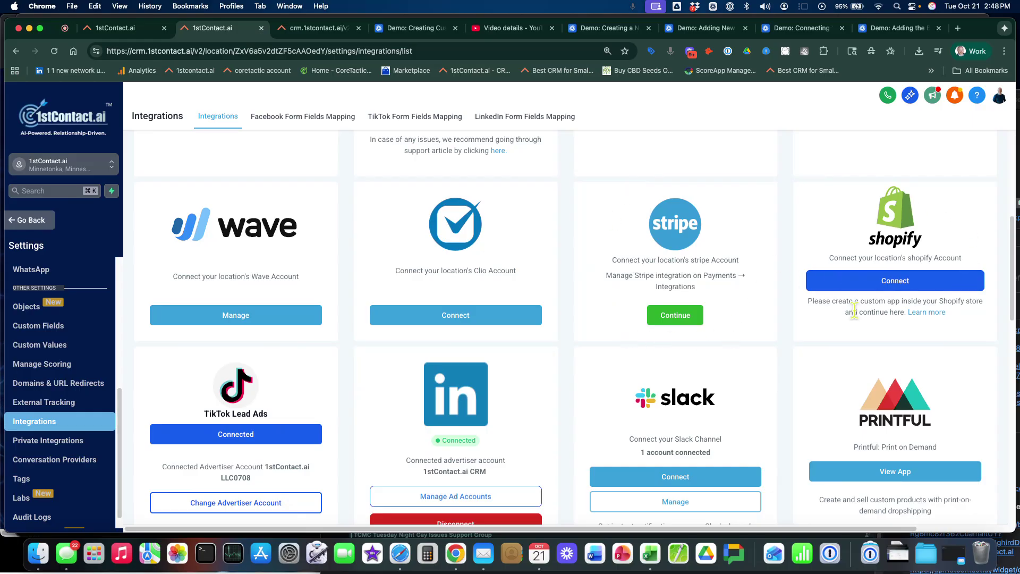
scroll(489, 257, down, 3)
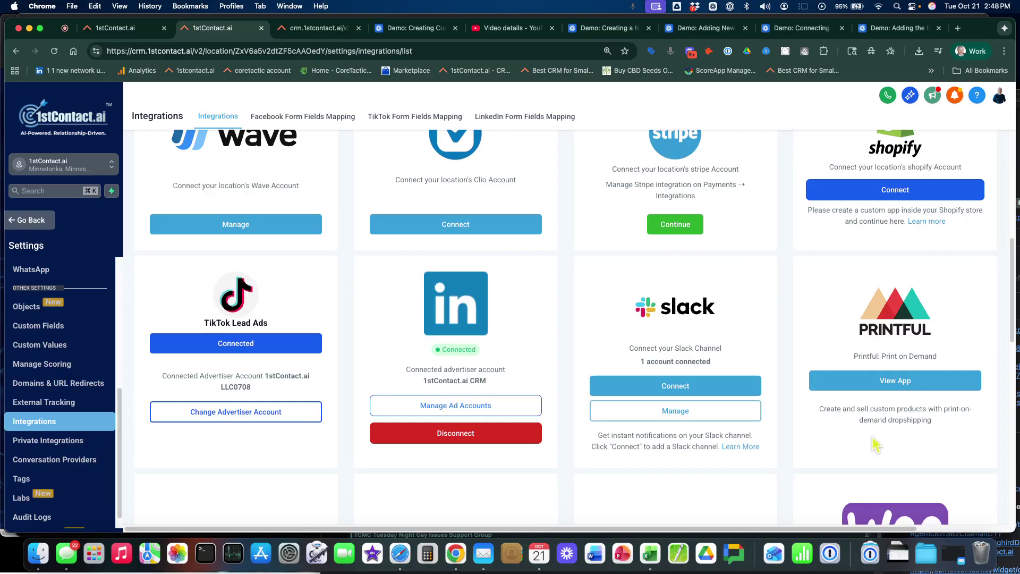
scroll(876, 444, down, 5)
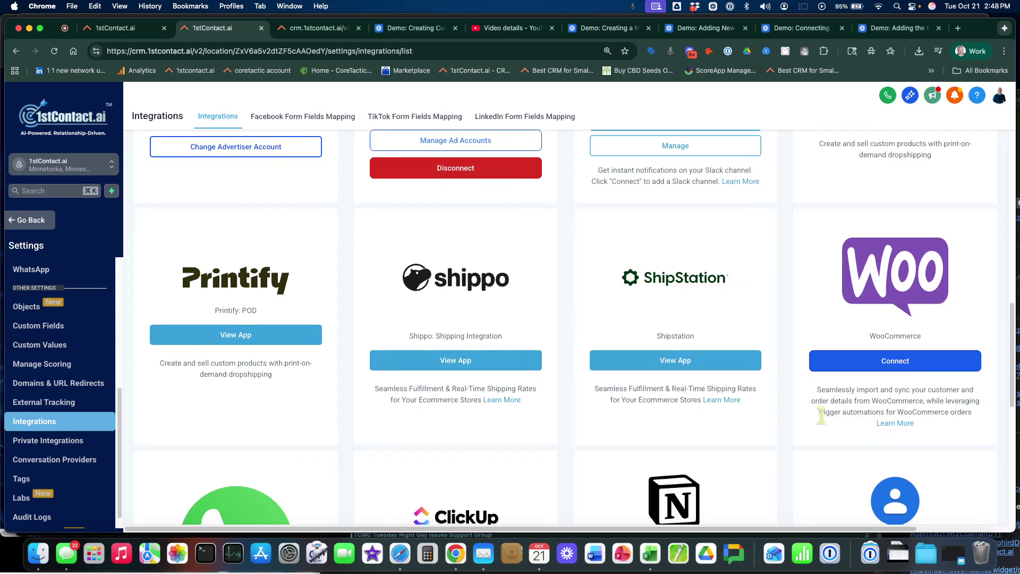
scroll(231, 368, down, 1)
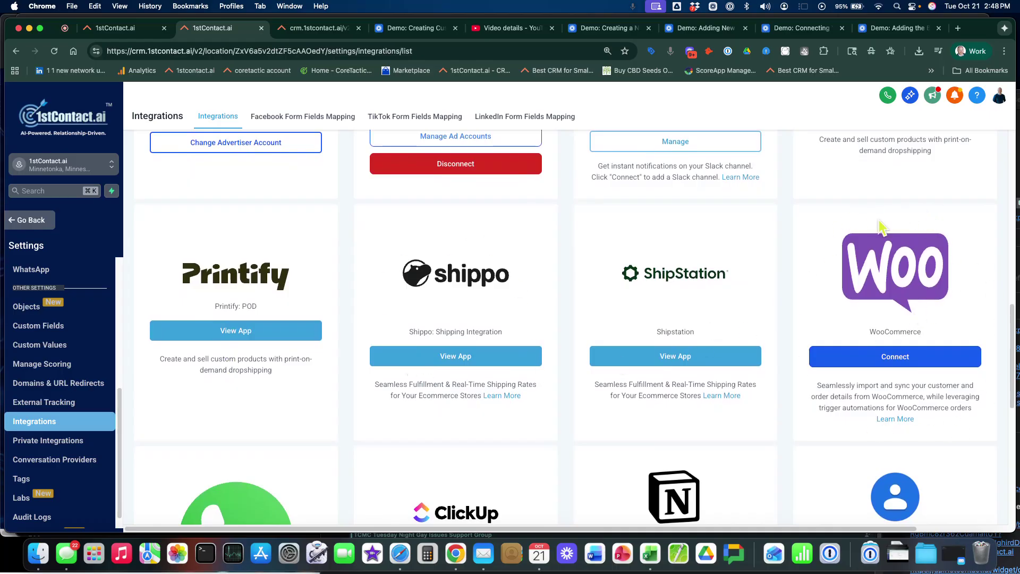
scroll(808, 404, down, 3)
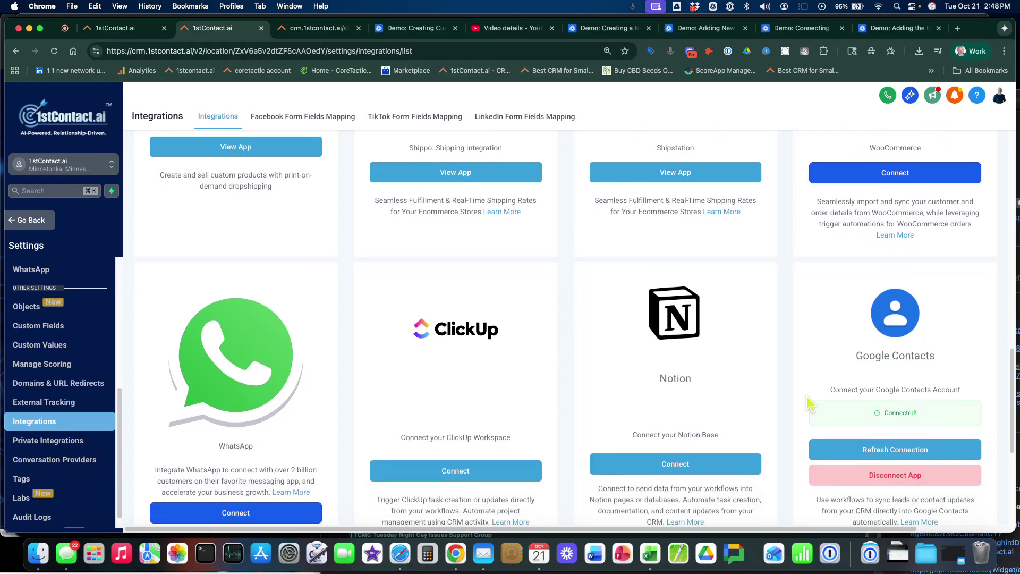
scroll(478, 275, down, 2)
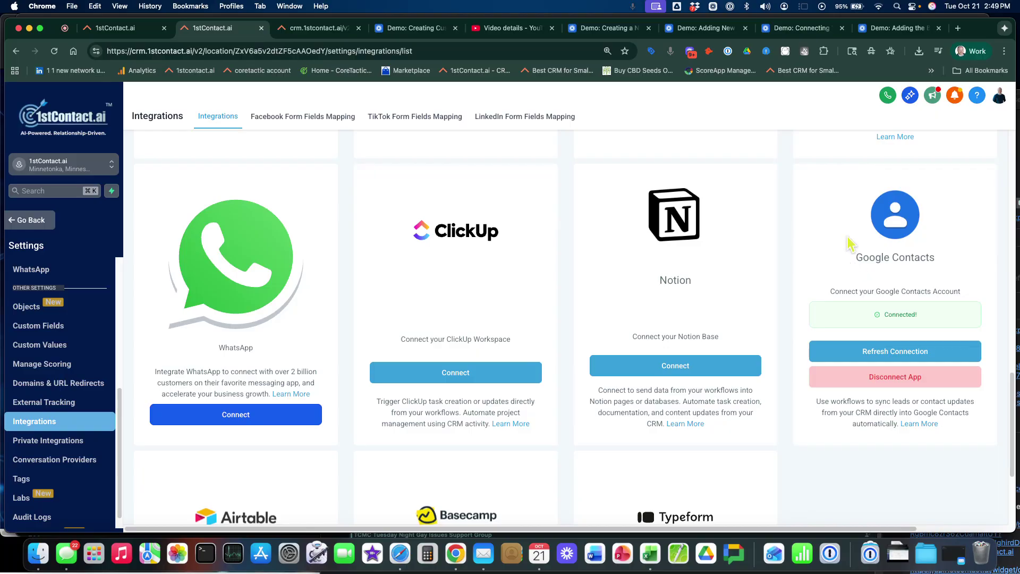
scroll(850, 255, down, 4)
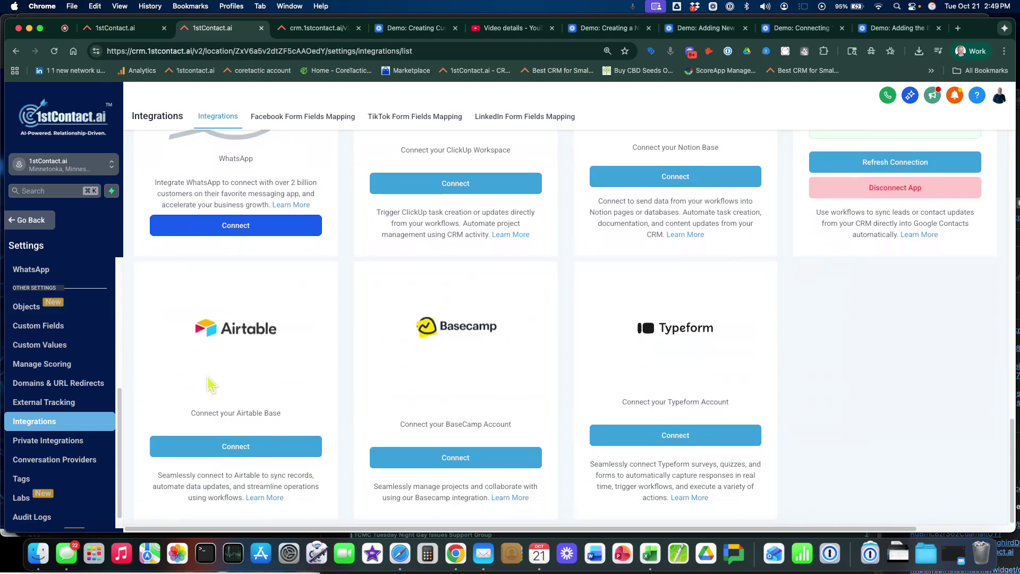
scroll(719, 374, up, 15)
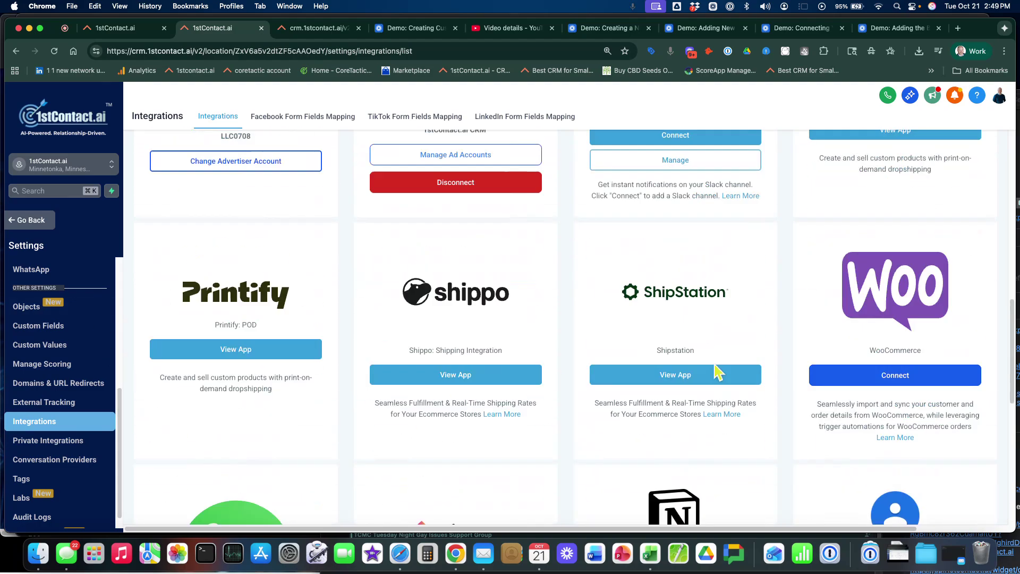
scroll(718, 374, up, 5)
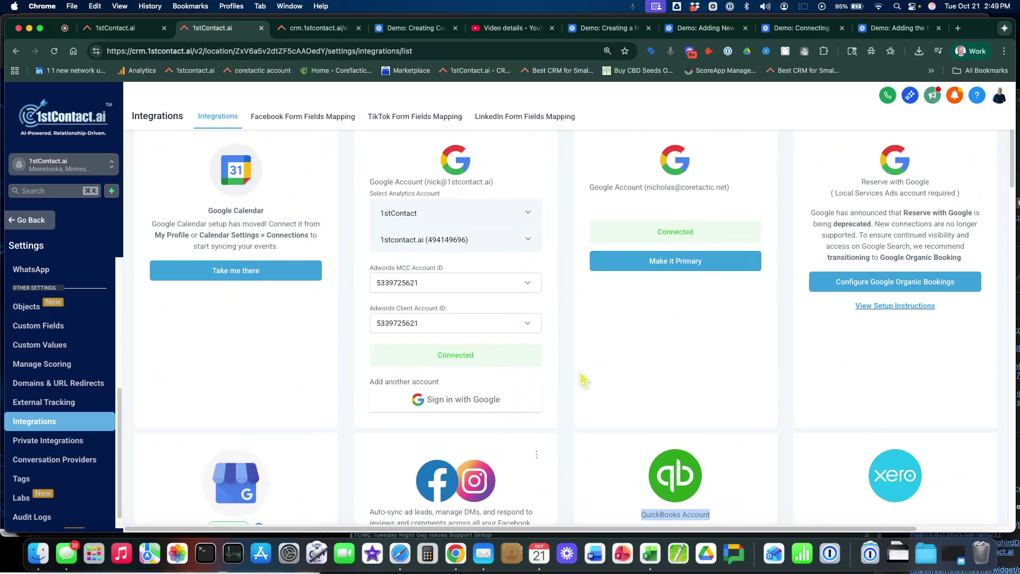
scroll(633, 383, down, 3)
scroll(632, 378, up, 2)
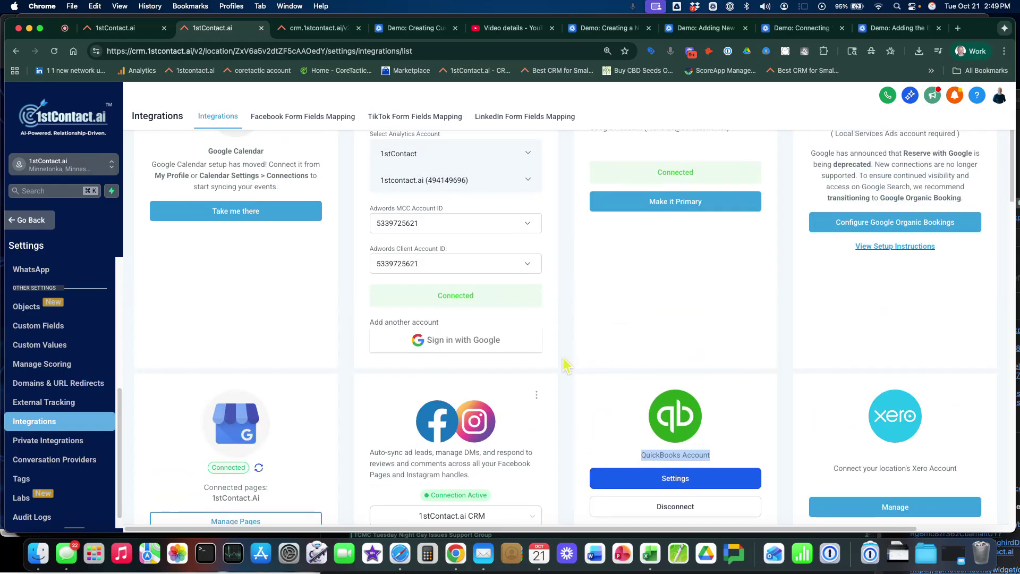
scroll(566, 365, up, 1)
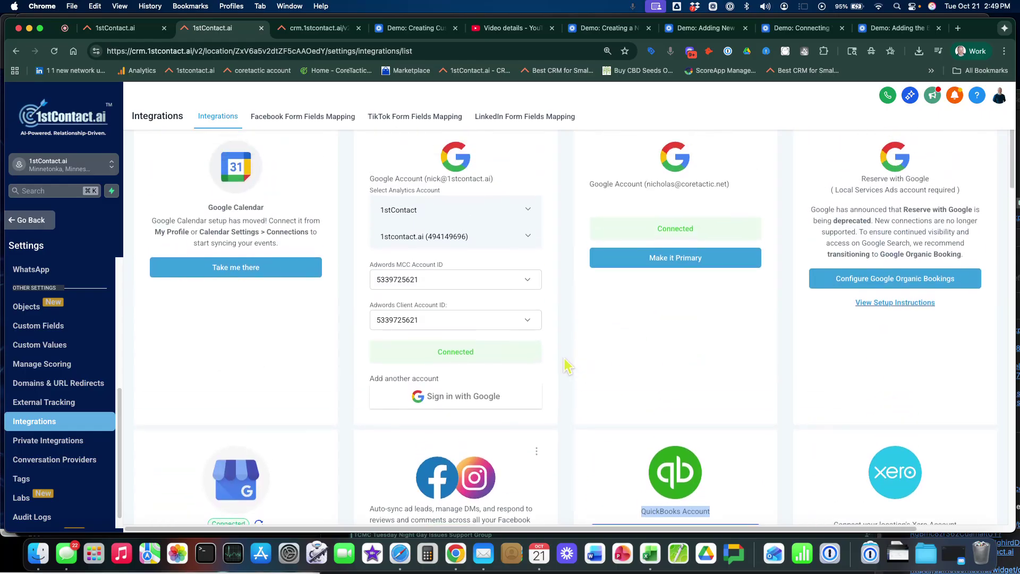